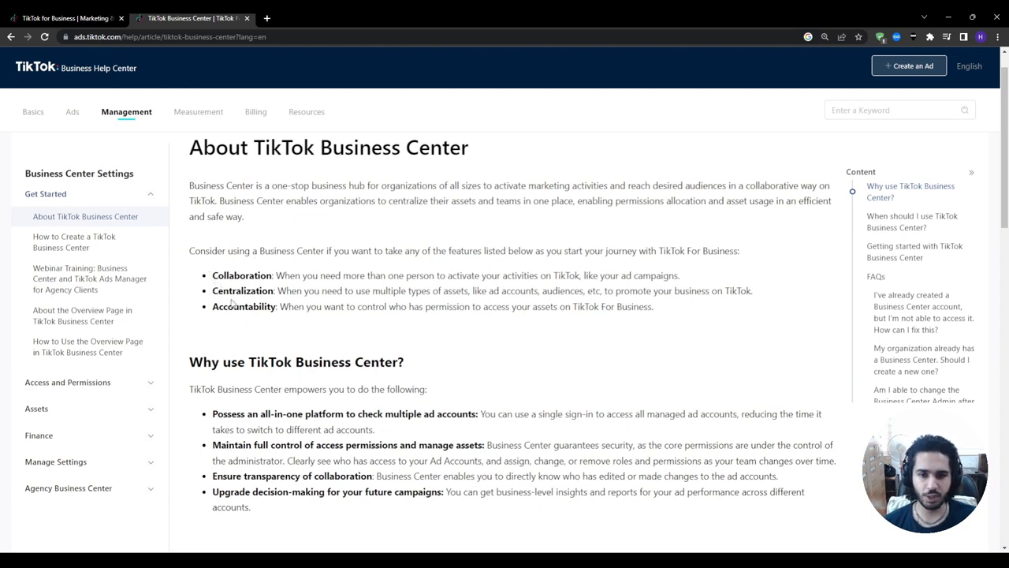
Read the help article on why and when to use TikTok Business Center.
{"action": "scroll", "coordinate": [238, 309], "scroll_direction": "down", "scroll_amount": 2}
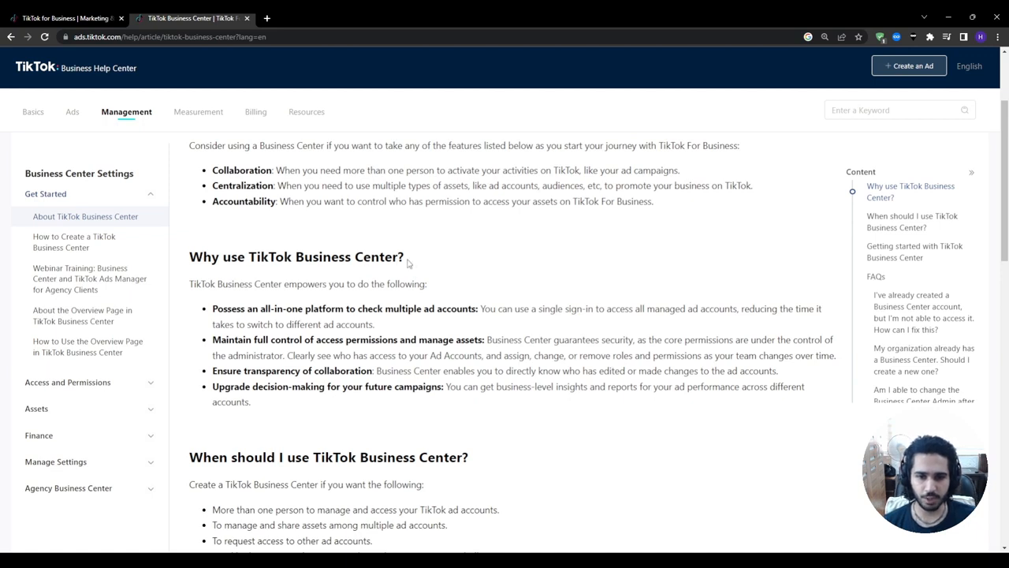
{"action": "scroll", "coordinate": [409, 264], "scroll_direction": "down", "scroll_amount": 1}
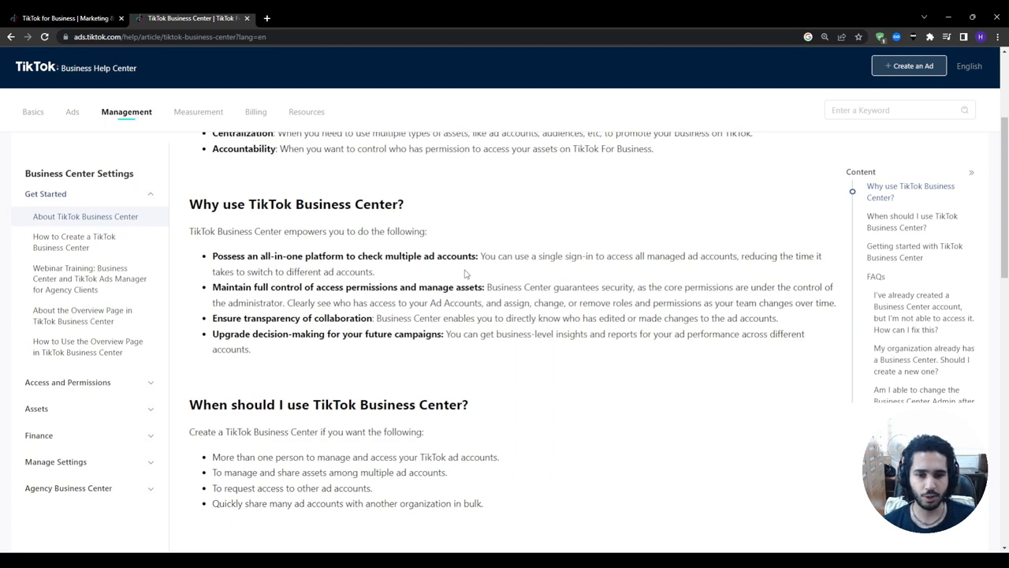
{"action": "scroll", "coordinate": [221, 272], "scroll_direction": "down", "scroll_amount": 1}
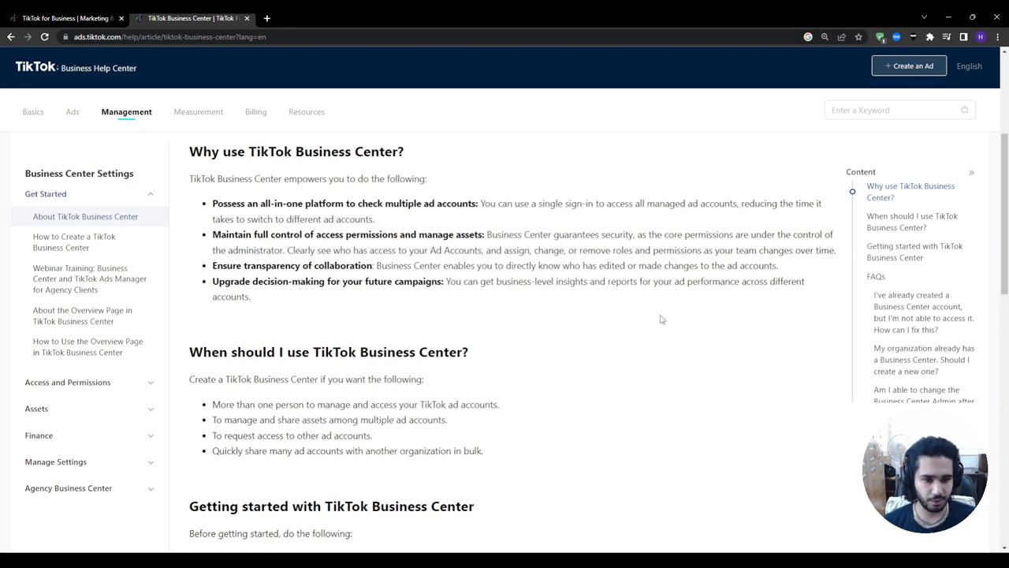
{"action": "key", "text": "alt+Tab"}
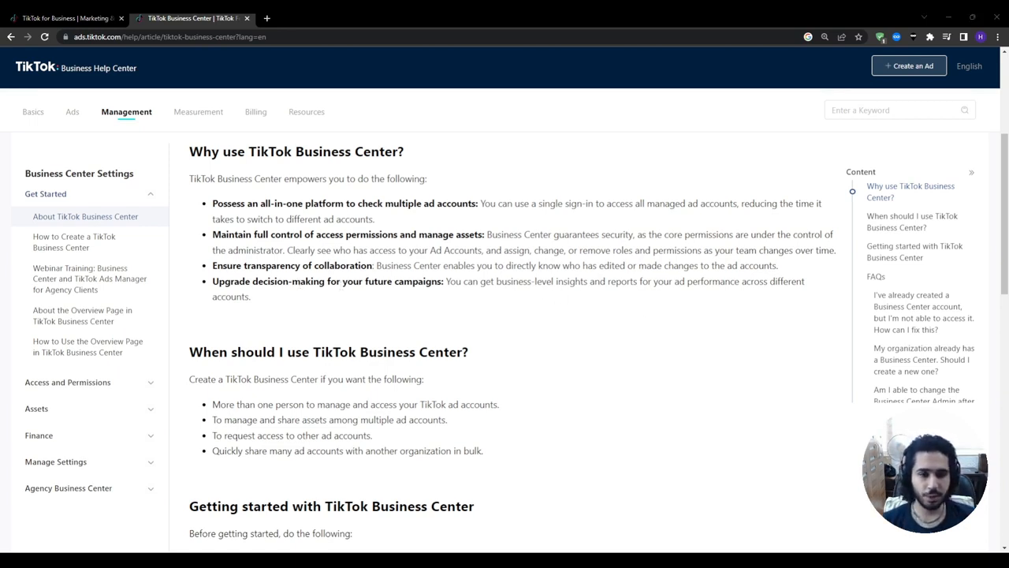
{"action": "key", "text": "alt+Tab"}
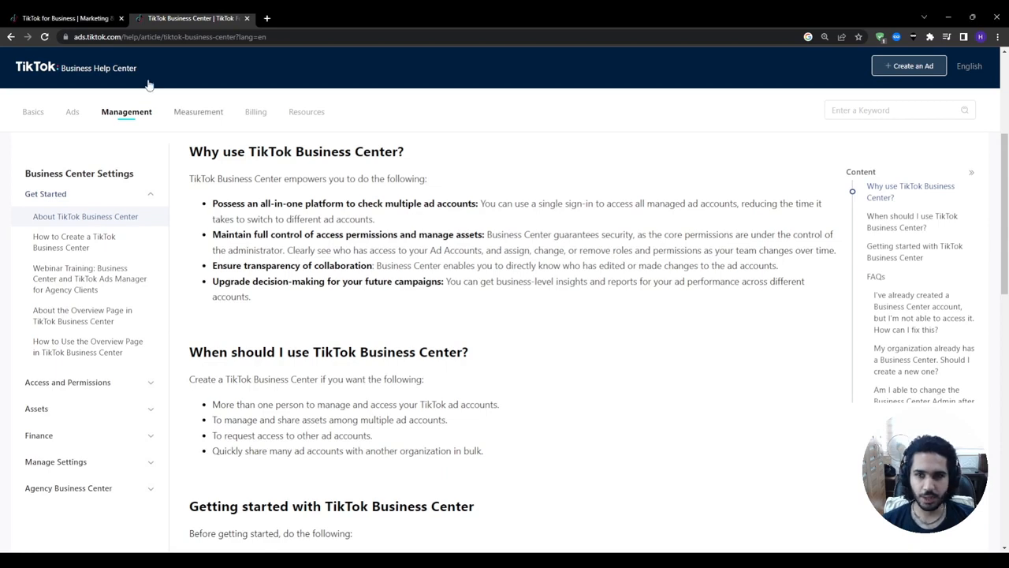
Open the advertiser sign-up form from the TikTok for Business homepage.
{"action": "left_click", "coordinate": [87, 18]}
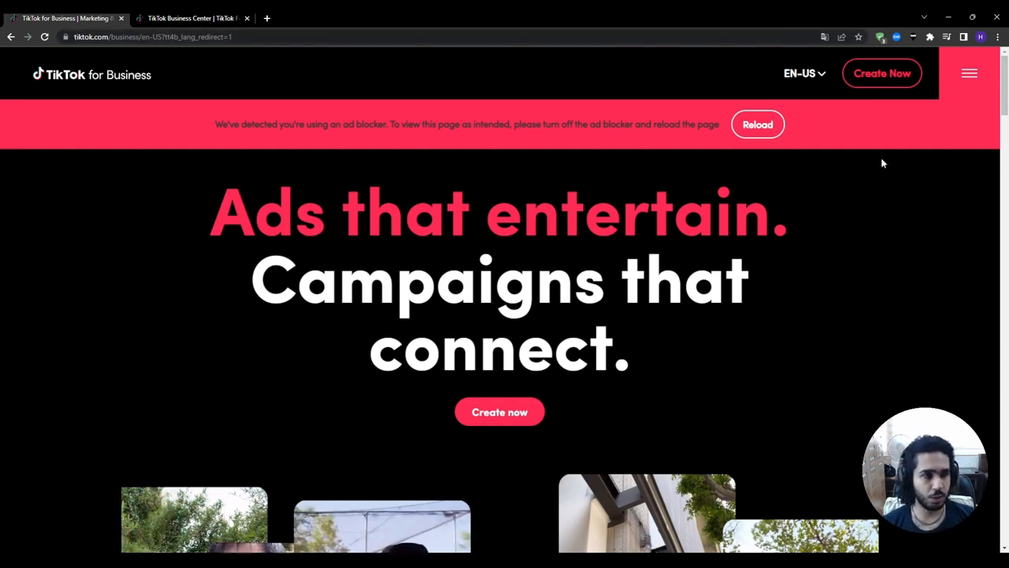
{"action": "left_click", "coordinate": [882, 73]}
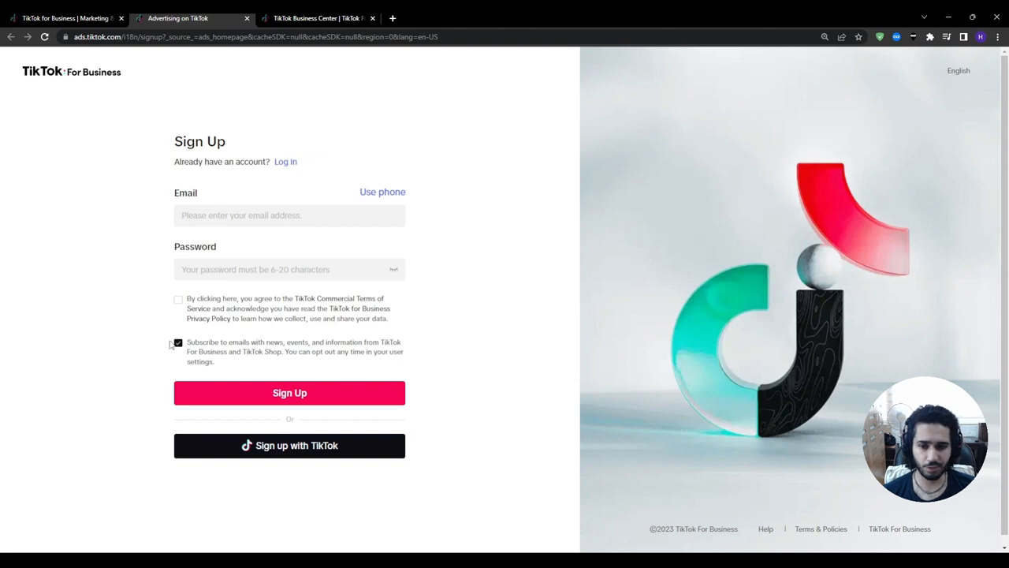
Opt out of the news and events emails and agree to the TikTok Commercial Terms of Service for the new account.
{"action": "left_click", "coordinate": [178, 343]}
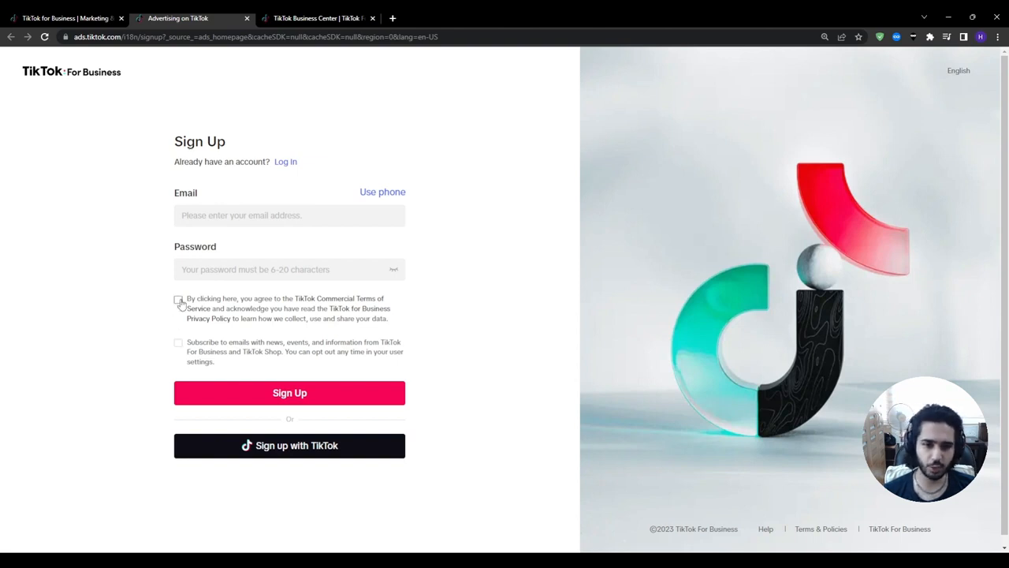
{"action": "left_click", "coordinate": [179, 300]}
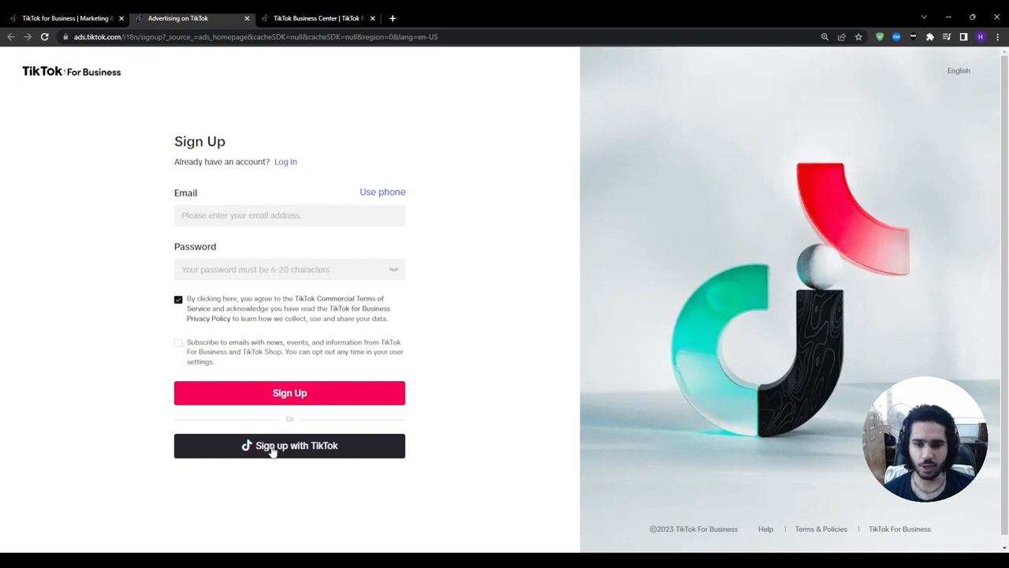
{"action": "left_click", "coordinate": [216, 215]}
{"action": "left_click", "coordinate": [176, 265]}
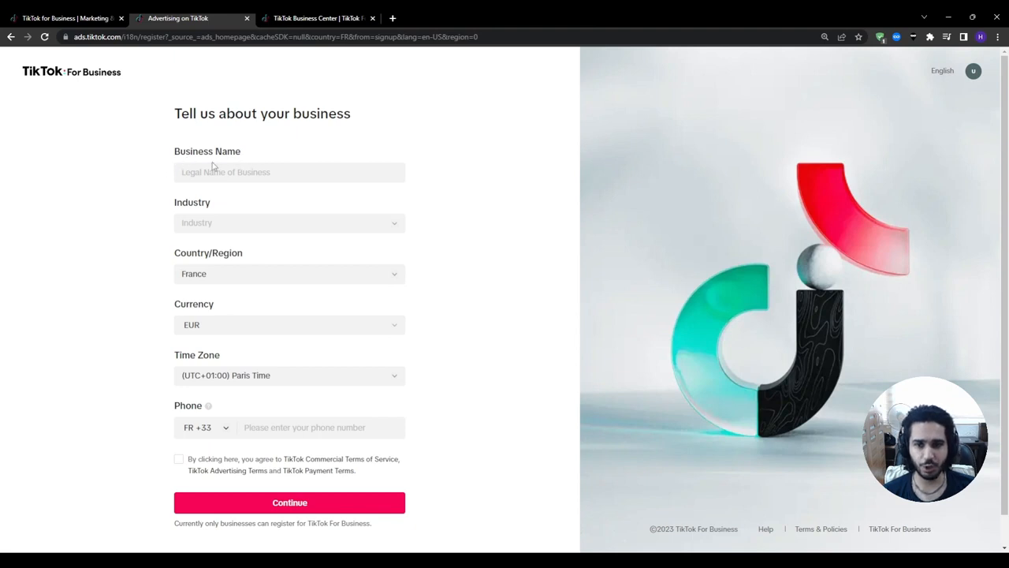
Set the business's industry to Strategy Games under Games and its country to Germany.
{"action": "left_click", "coordinate": [195, 171]}
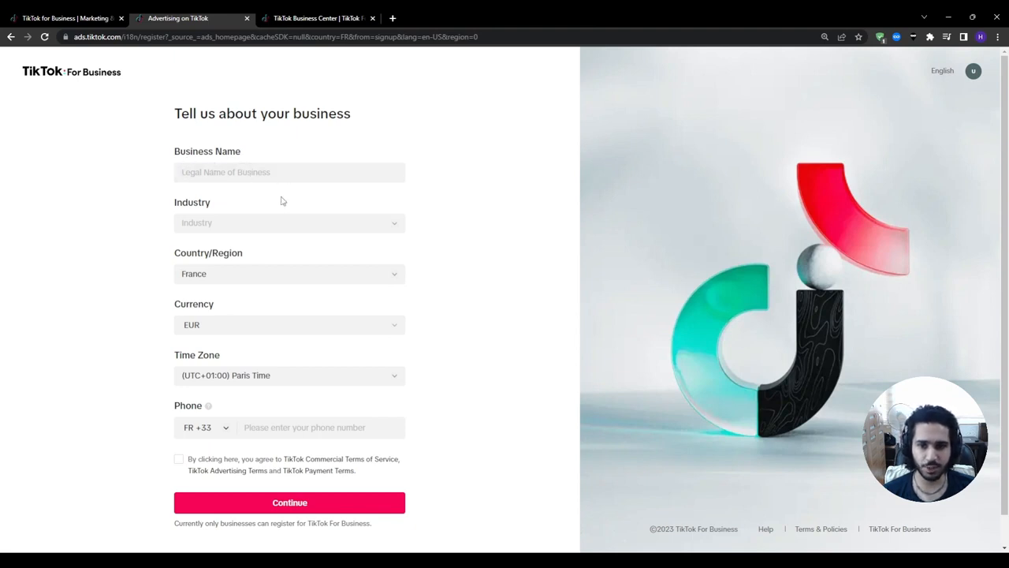
{"action": "left_click", "coordinate": [399, 227]}
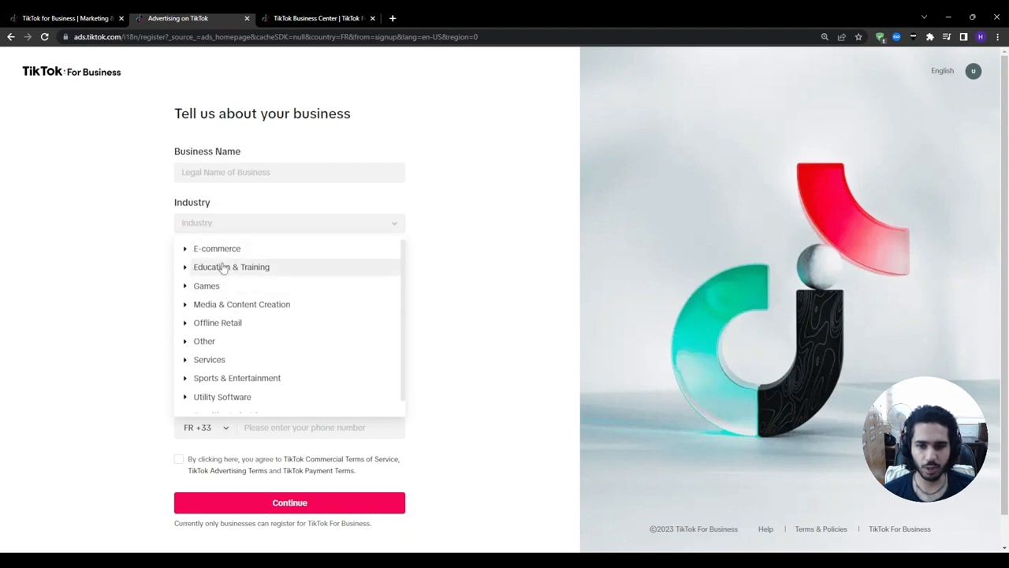
{"action": "left_click", "coordinate": [193, 290]}
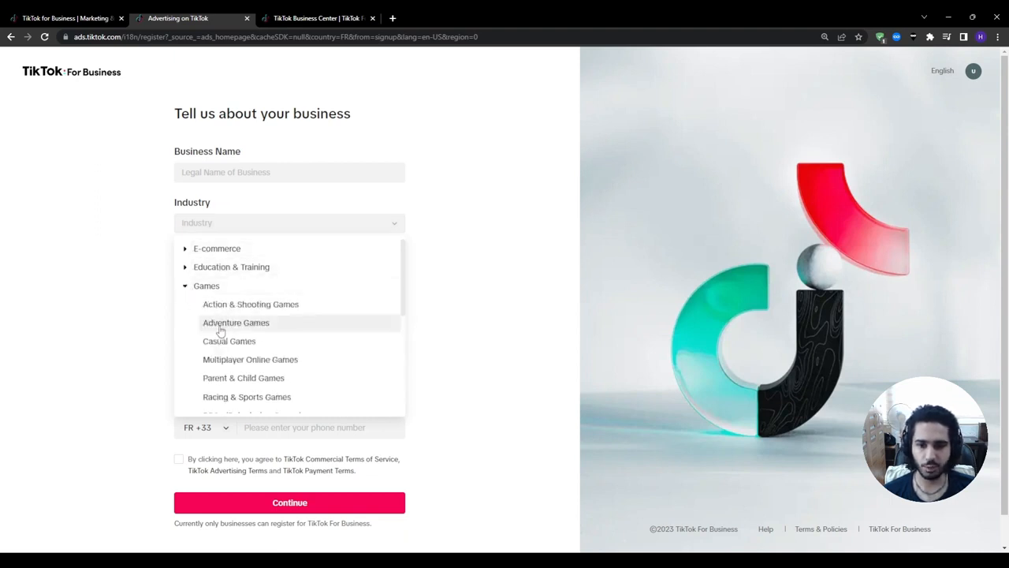
{"action": "scroll", "coordinate": [250, 324], "scroll_direction": "down", "scroll_amount": 2}
{"action": "scroll", "coordinate": [297, 335], "scroll_direction": "down", "scroll_amount": 1}
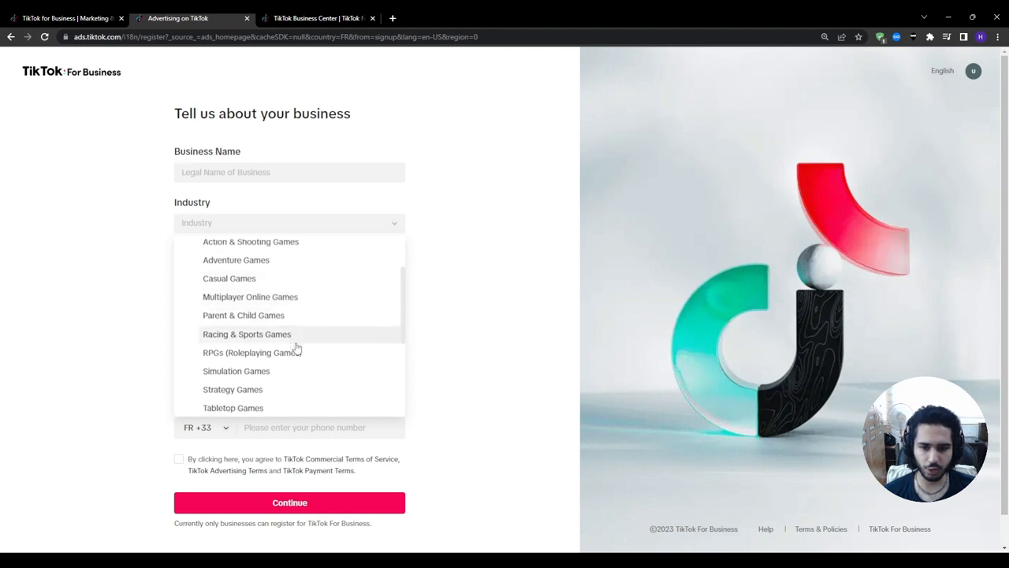
{"action": "scroll", "coordinate": [266, 329], "scroll_direction": "up", "scroll_amount": 1}
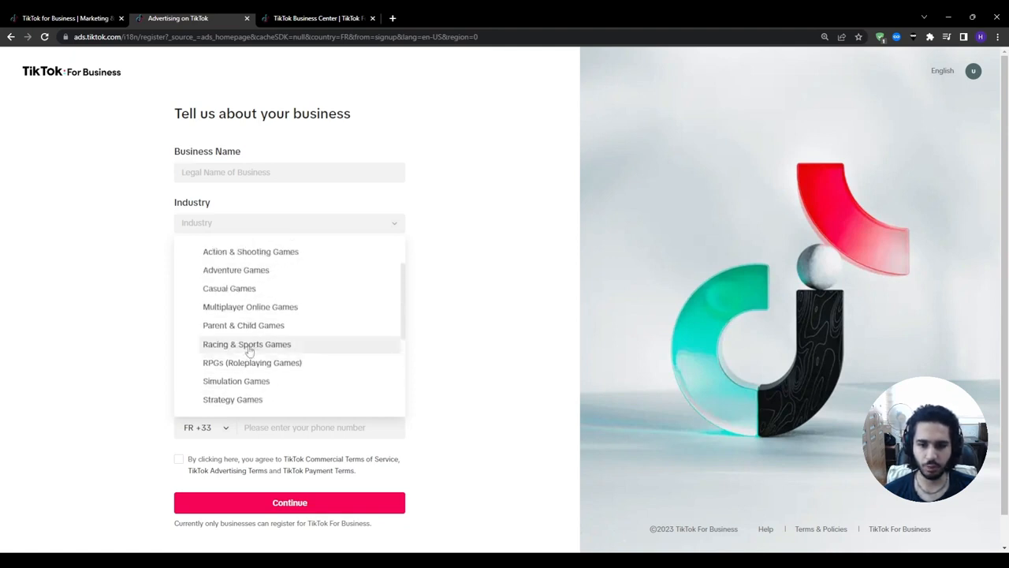
{"action": "left_click", "coordinate": [232, 398]}
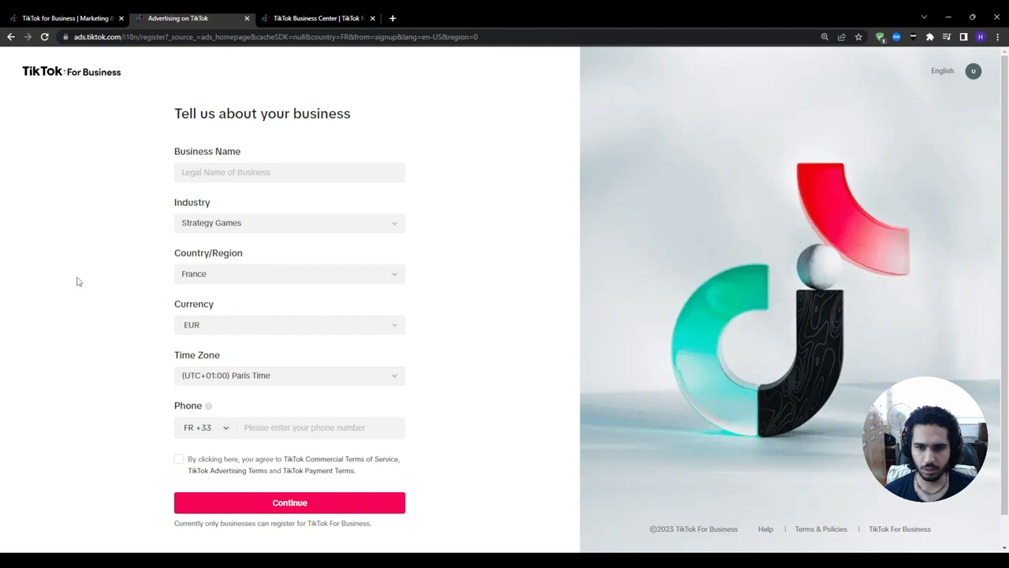
{"action": "left_click", "coordinate": [370, 275]}
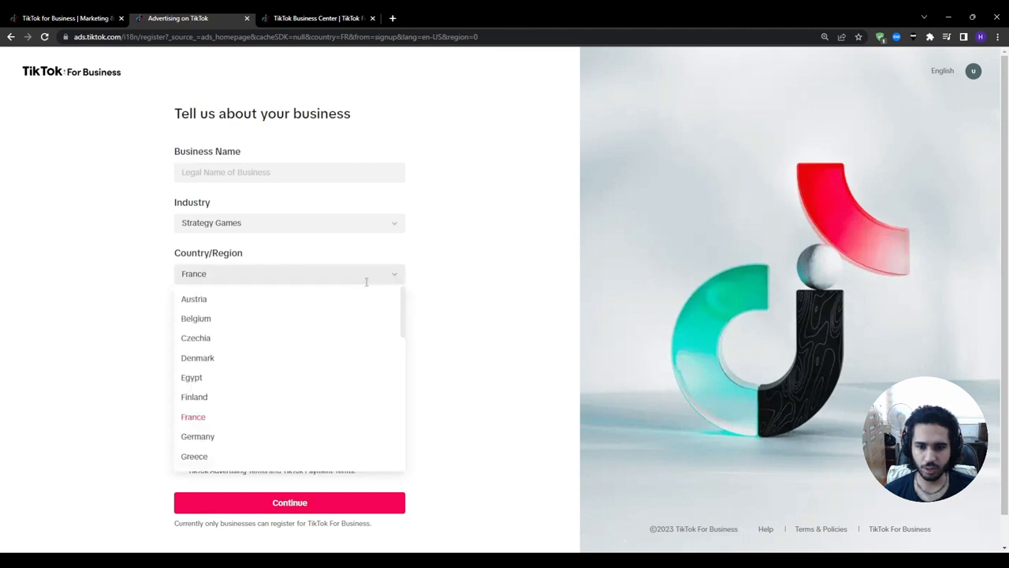
{"action": "left_click", "coordinate": [211, 440]}
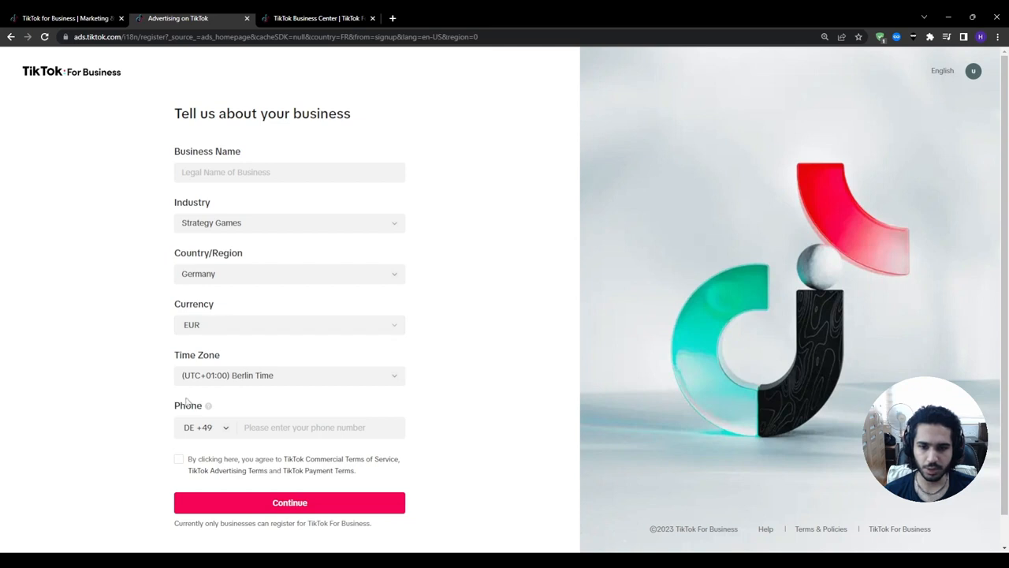
Agree to the commercial, advertising and payment terms, submit the business details and proceed through billing setup to Ads Manager.
{"action": "scroll", "coordinate": [176, 423], "scroll_direction": "down", "scroll_amount": 1}
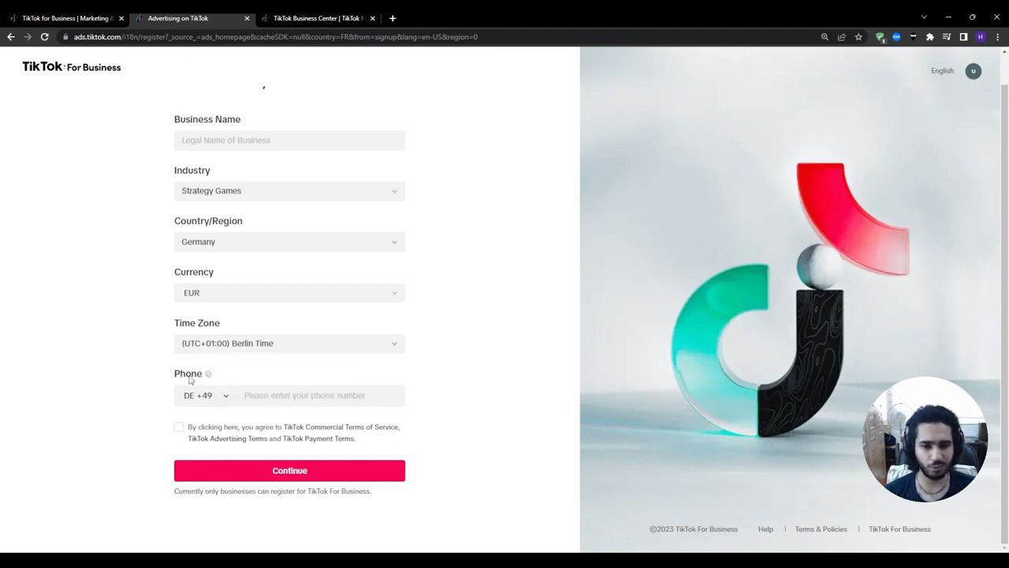
{"action": "left_click", "coordinate": [179, 427]}
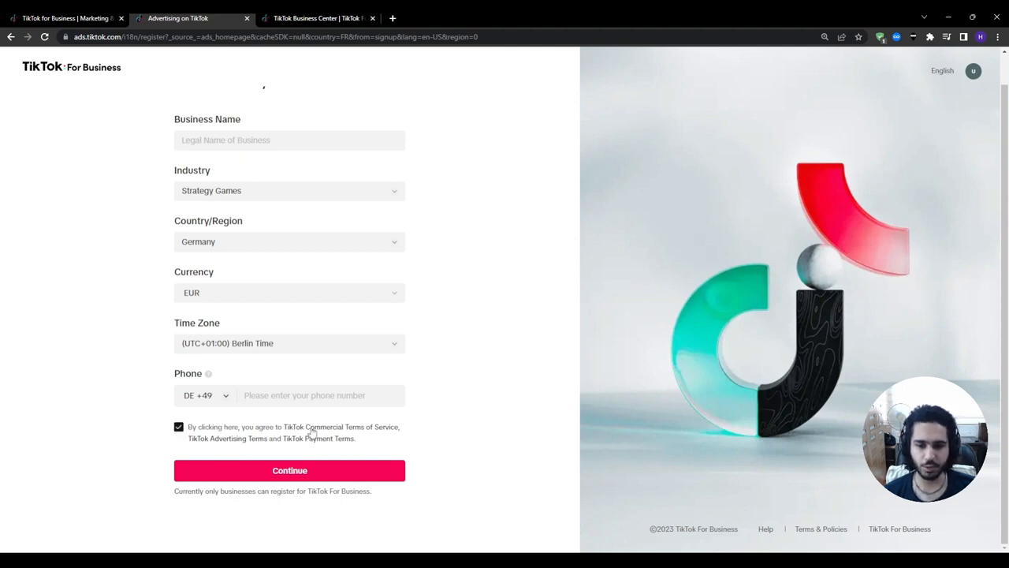
{"action": "left_click", "coordinate": [345, 472]}
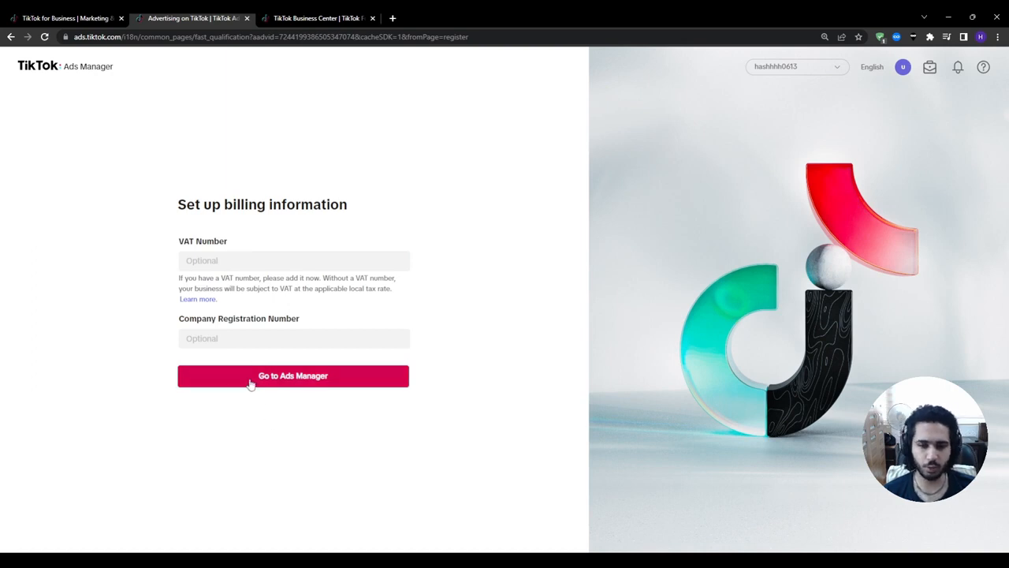
{"action": "left_click", "coordinate": [301, 378]}
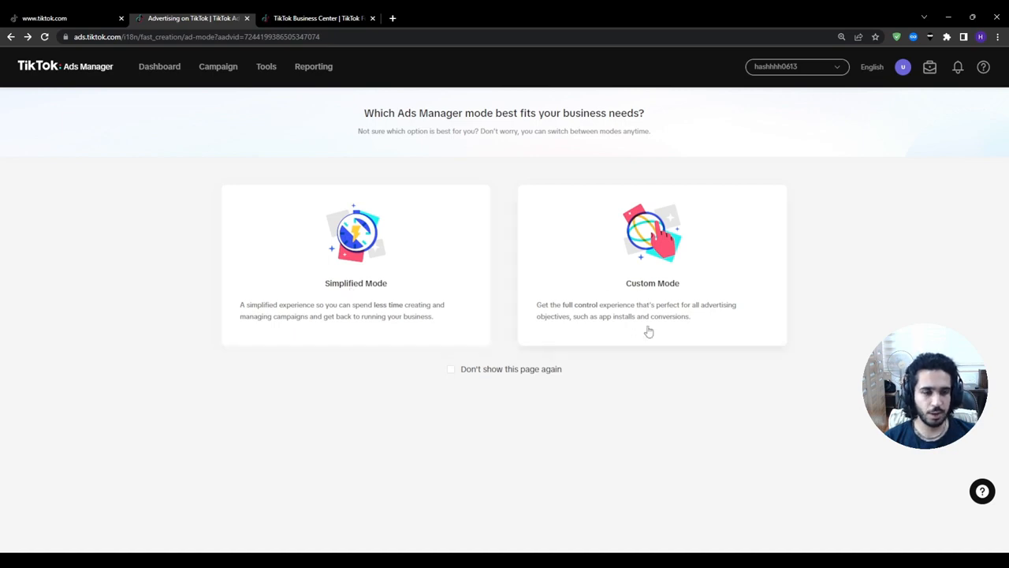
Choose Custom Mode for Ads Manager and open the Business Center registration.
{"action": "left_click", "coordinate": [674, 299]}
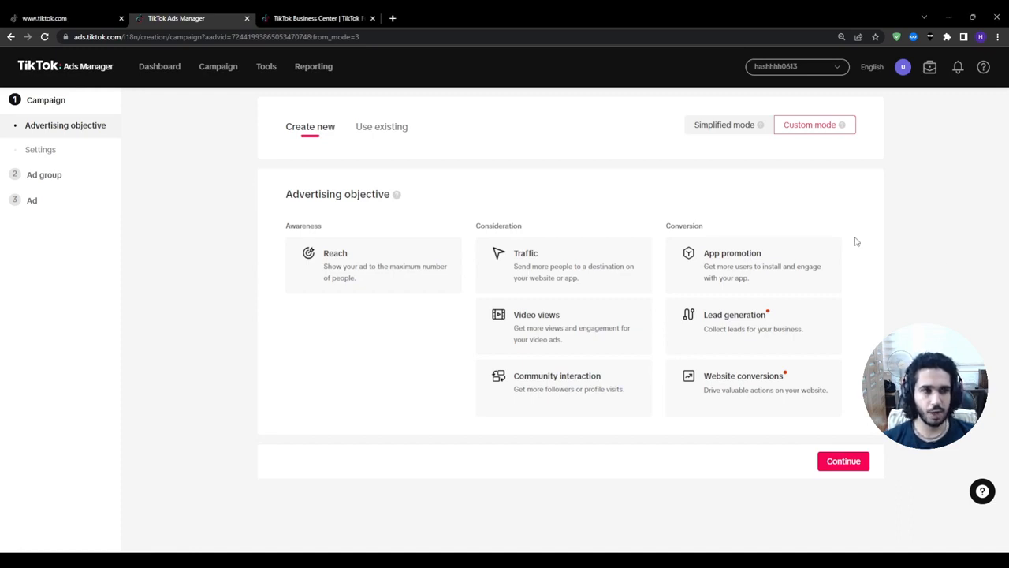
{"action": "left_click", "coordinate": [929, 71]}
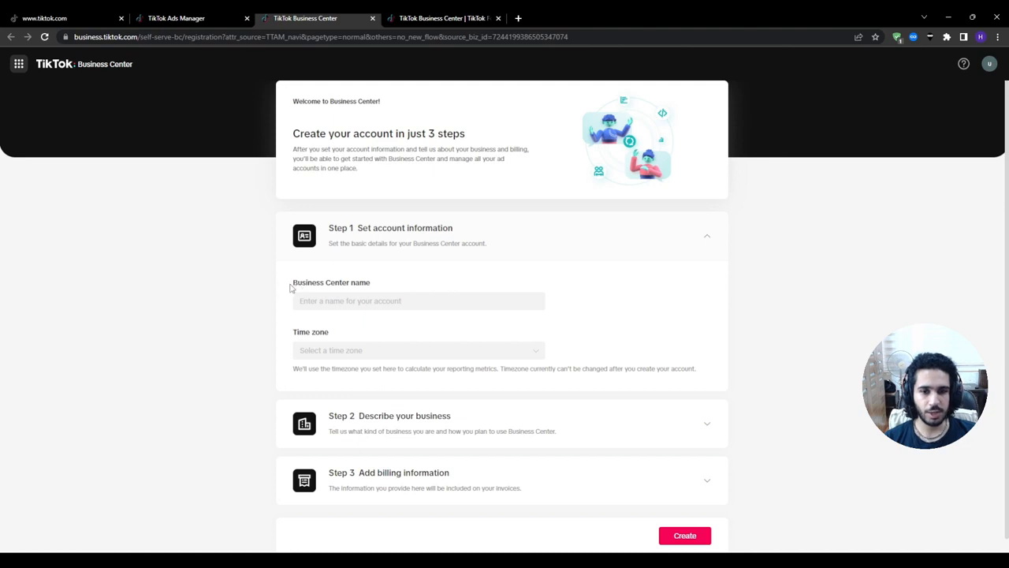
Go through the Business Center registration sections for account information, business description and billing information.
{"action": "left_click_drag", "start_coordinate": [295, 284], "coordinate": [374, 283]}
{"action": "left_click", "coordinate": [375, 283]}
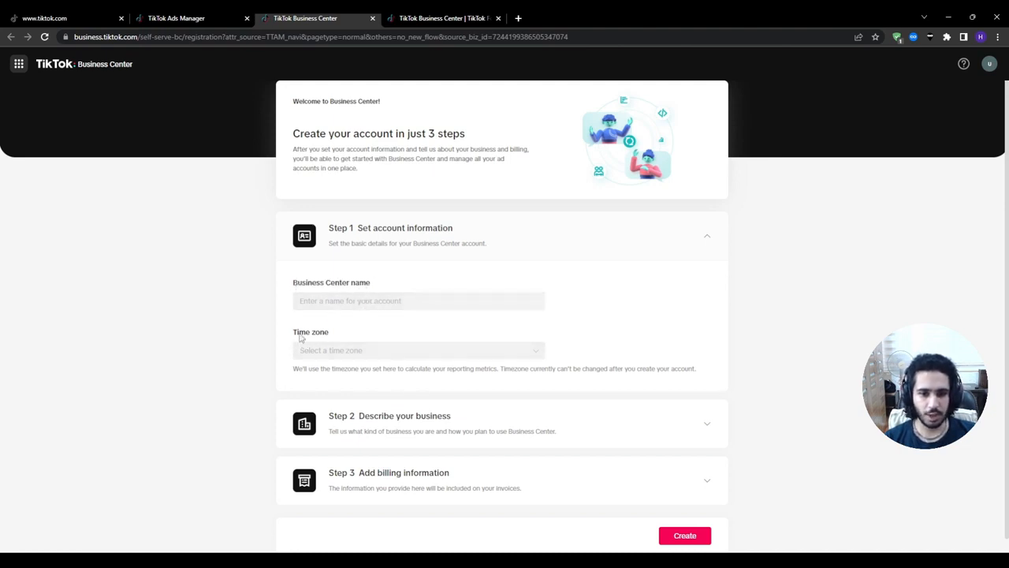
{"action": "scroll", "coordinate": [304, 339], "scroll_direction": "down", "scroll_amount": 1}
{"action": "left_click", "coordinate": [704, 406]}
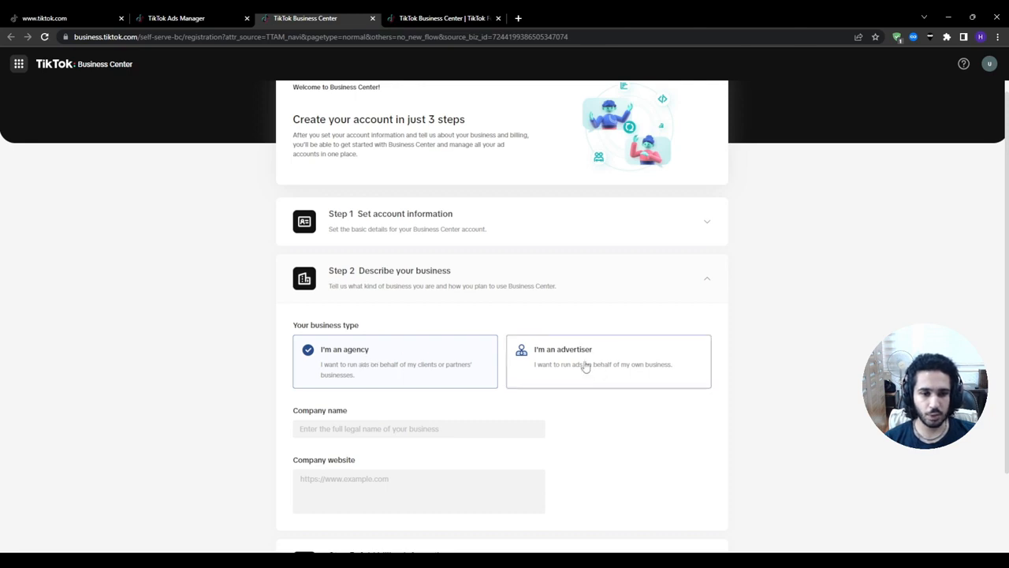
{"action": "scroll", "coordinate": [581, 361], "scroll_direction": "down", "scroll_amount": 1}
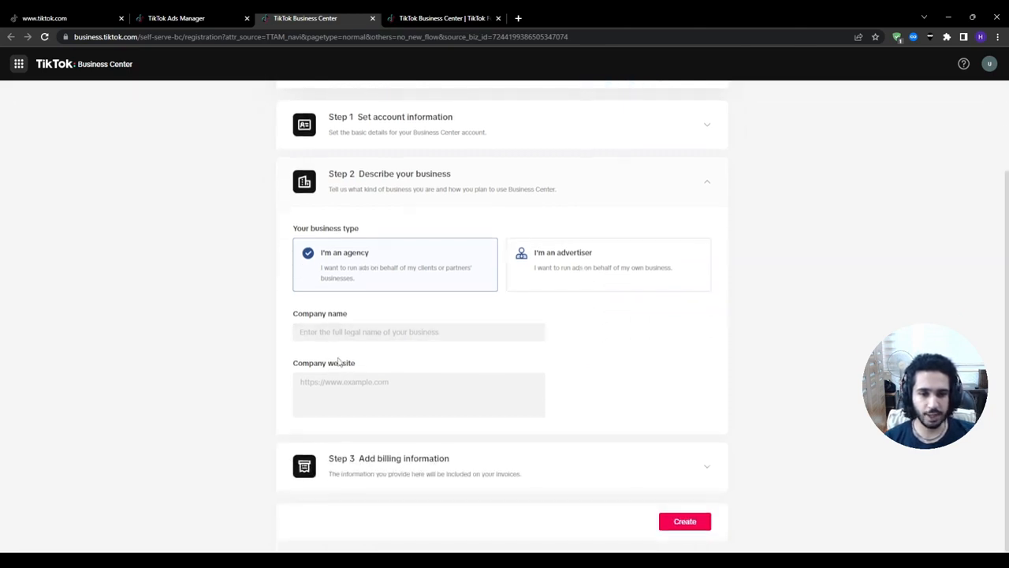
{"action": "left_click", "coordinate": [423, 465]}
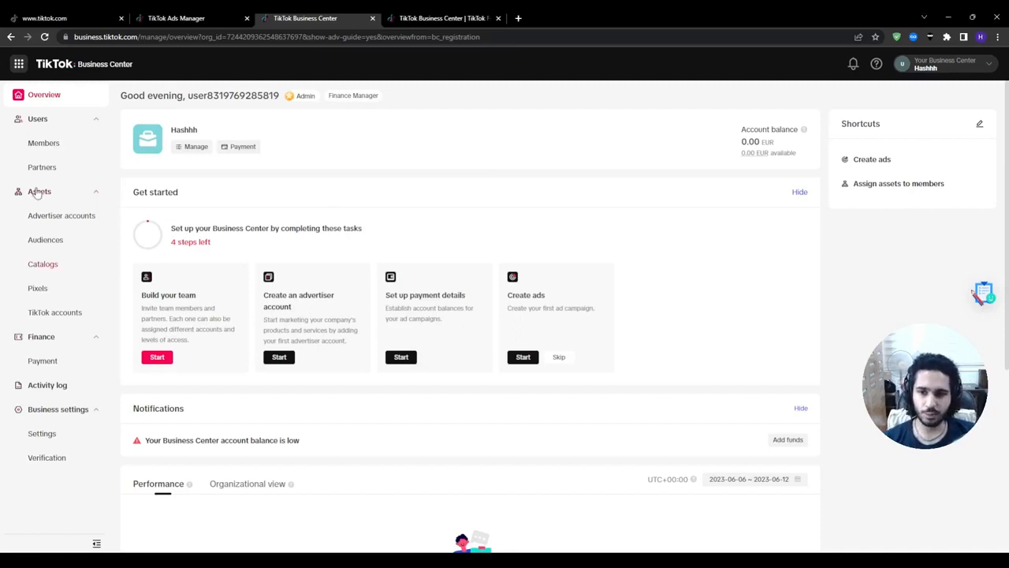
Open a new access request for a TikTok account from the Business Center's TikTok accounts assets.
{"action": "left_click", "coordinate": [90, 194]}
{"action": "left_click", "coordinate": [95, 194]}
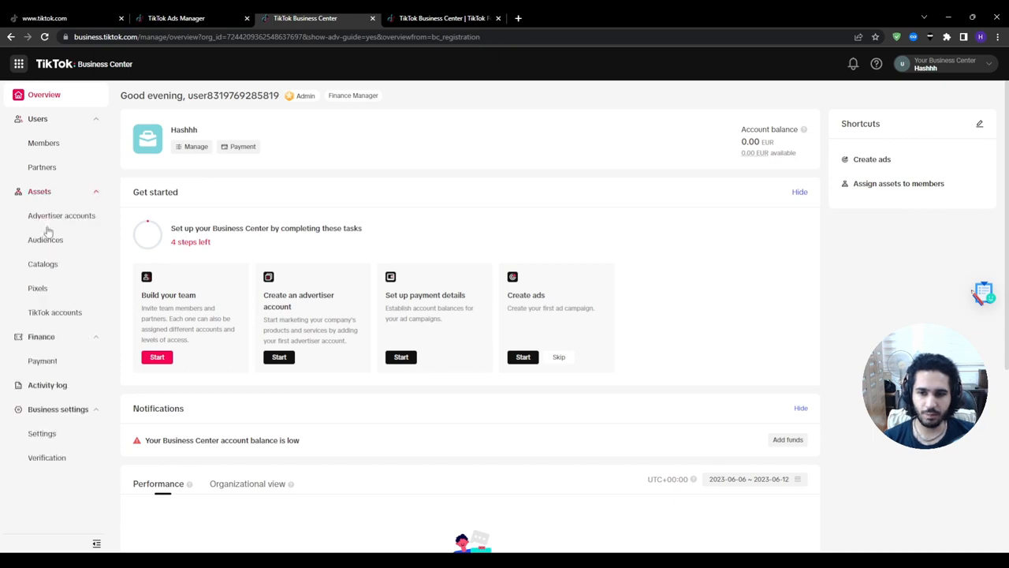
{"action": "left_click", "coordinate": [44, 317]}
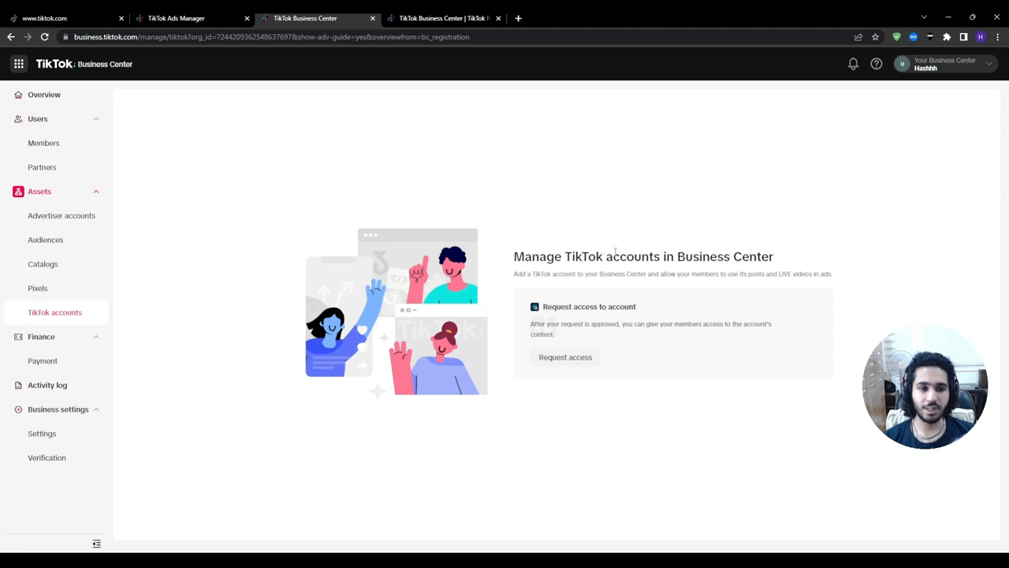
{"action": "key", "text": "alt+Tab"}
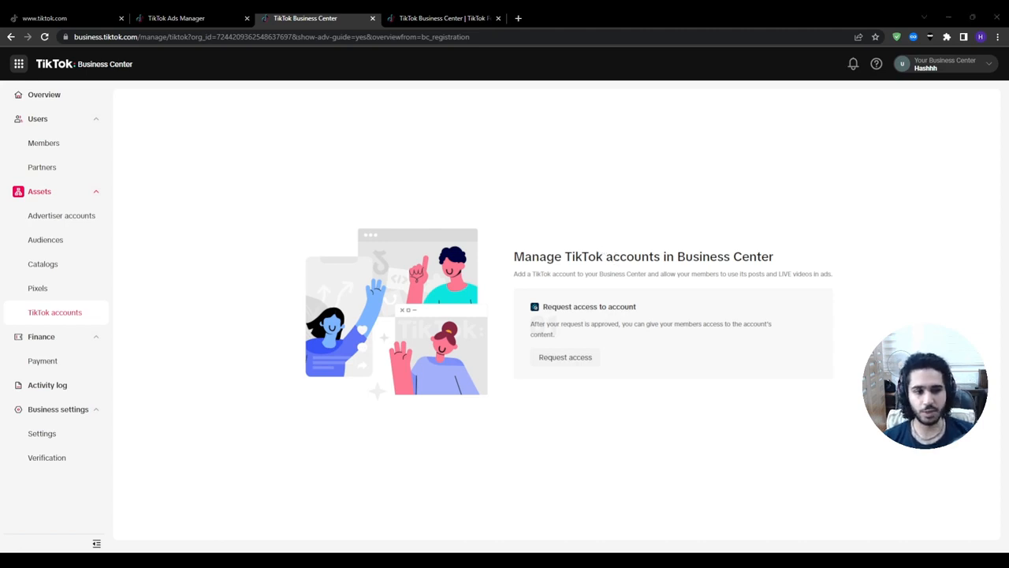
{"action": "left_click", "coordinate": [628, 342]}
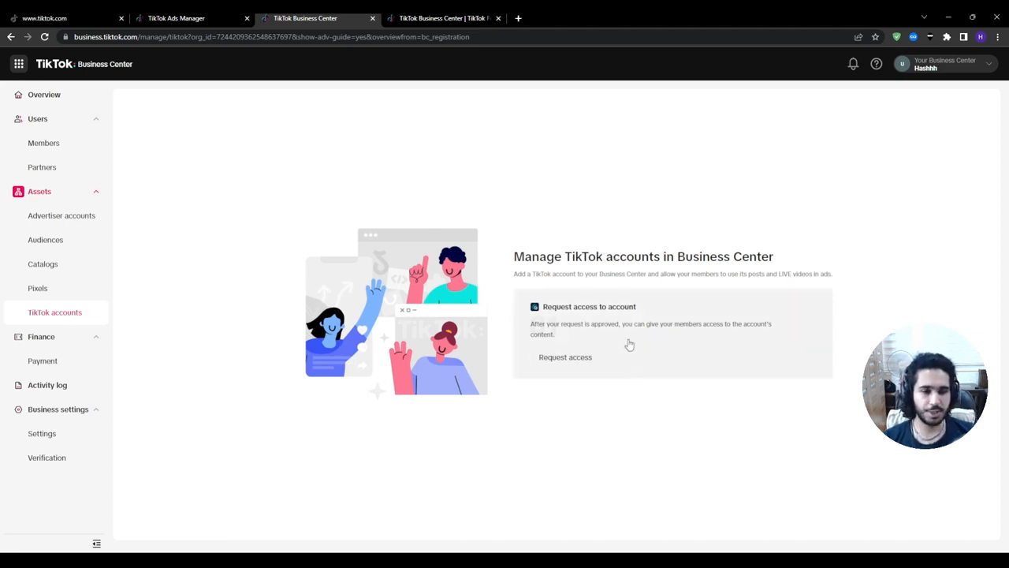
{"action": "left_click", "coordinate": [561, 359]}
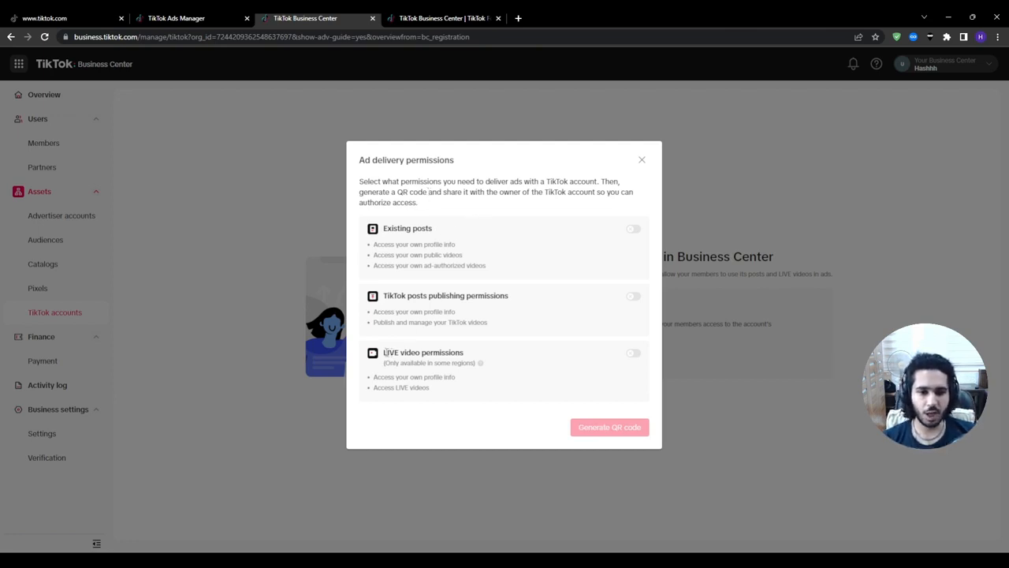
Enable the Existing posts and TikTok posts publishing permissions for the account access request.
{"action": "left_click_drag", "start_coordinate": [385, 352], "coordinate": [464, 354]}
{"action": "left_click", "coordinate": [547, 360]}
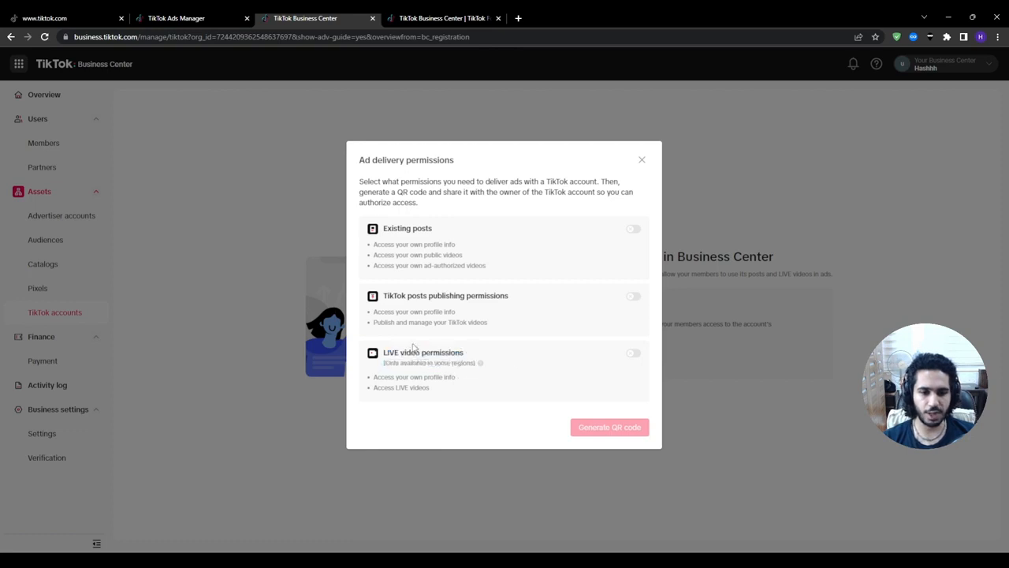
{"action": "left_click", "coordinate": [634, 297]}
{"action": "left_click", "coordinate": [634, 229]}
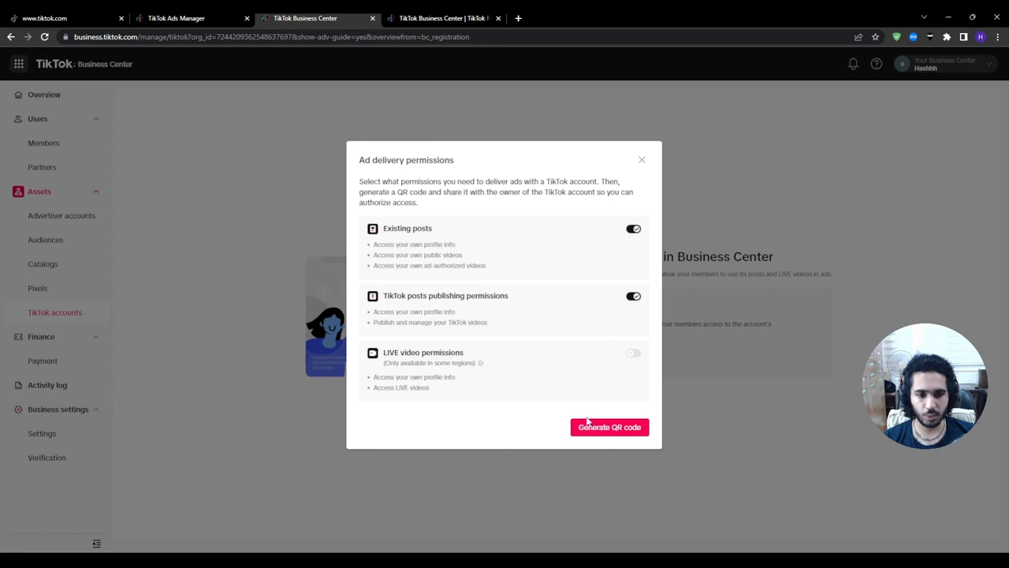
Generate the QR code for the account access request and save a copy of it.
{"action": "left_click", "coordinate": [630, 430]}
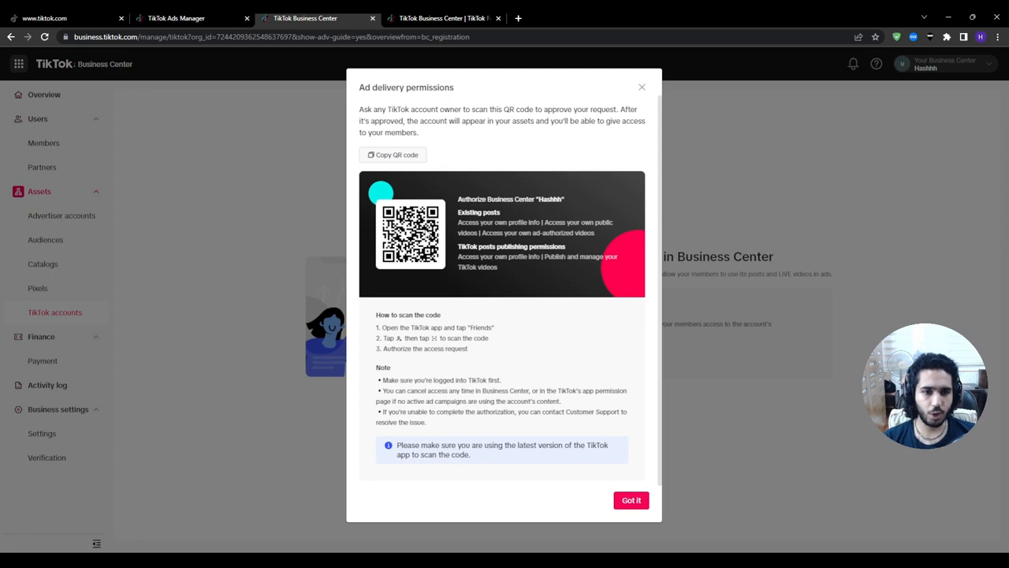
{"action": "left_click", "coordinate": [398, 156]}
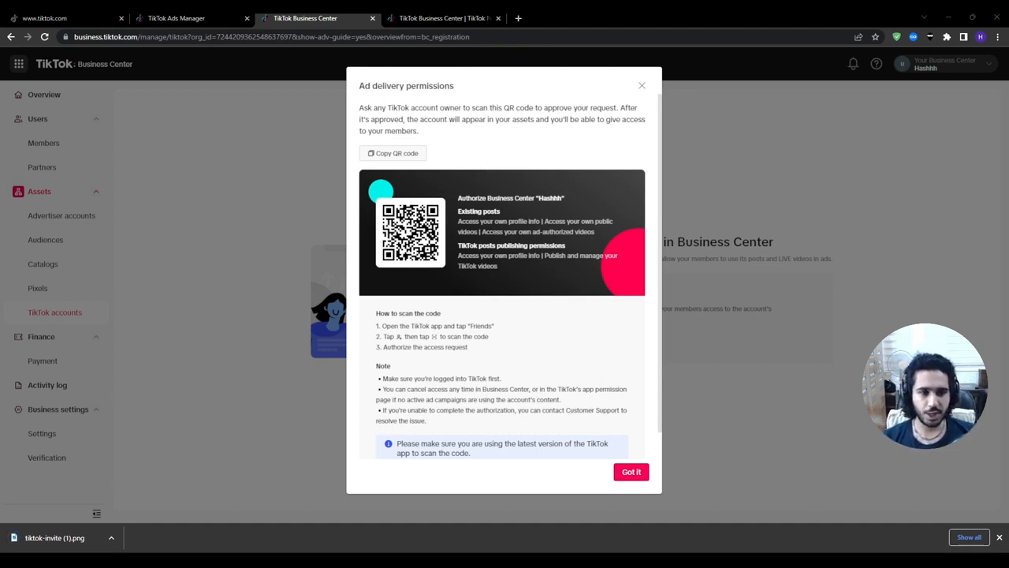
{"action": "left_click", "coordinate": [999, 537]}
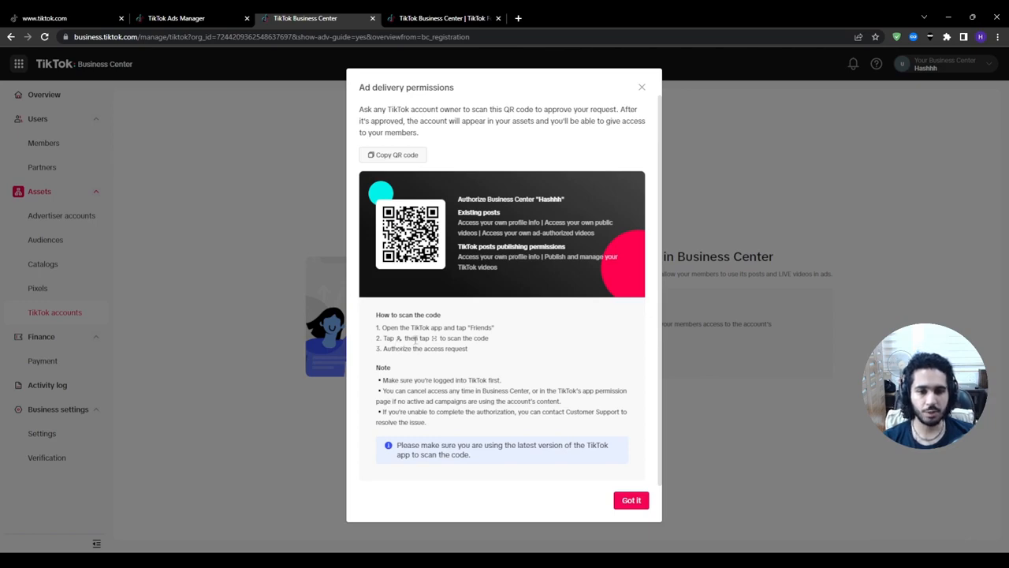
Examine the instructions for scanning the QR code and authorizing the access request, including the icons to tap in the TikTok app.
{"action": "key", "text": "ctrl+plus"}
{"action": "key", "text": "ctrl+plus"}
{"action": "key", "text": "ctrl+plus"}
{"action": "key", "text": "ctrl+plus"}
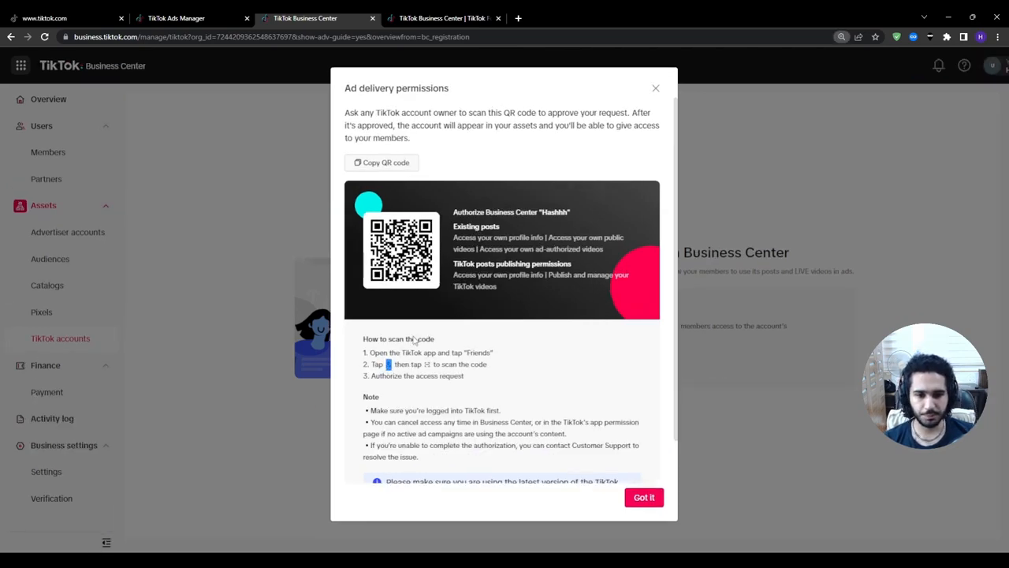
{"action": "scroll", "coordinate": [423, 391], "scroll_direction": "down", "scroll_amount": 4}
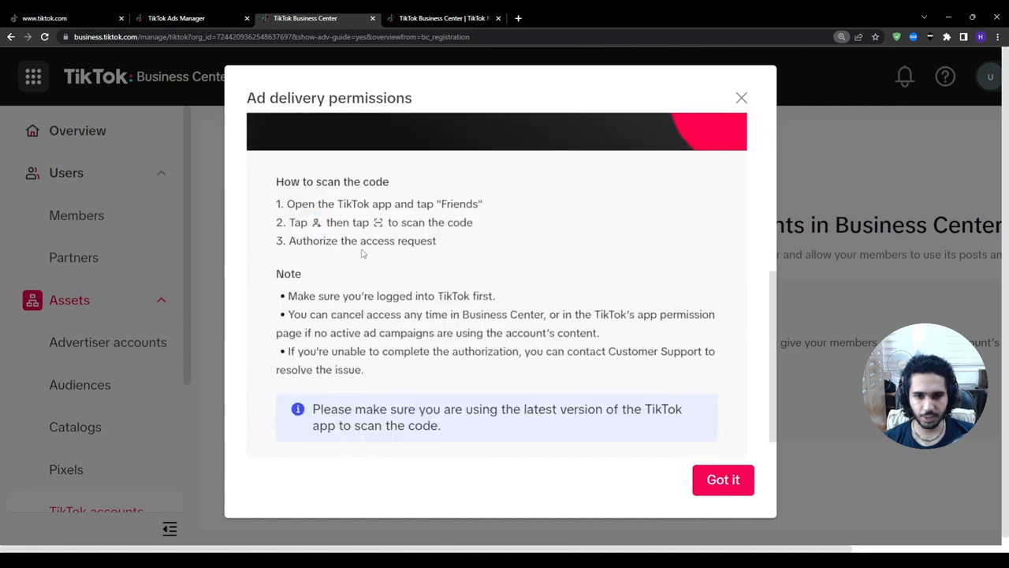
{"action": "double_click", "coordinate": [378, 223]}
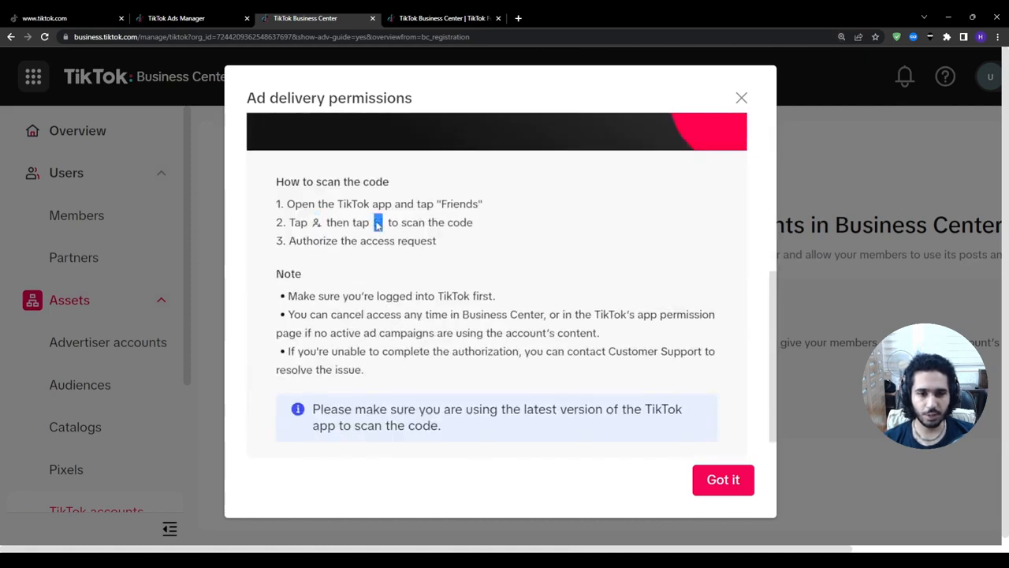
{"action": "left_click", "coordinate": [387, 225]}
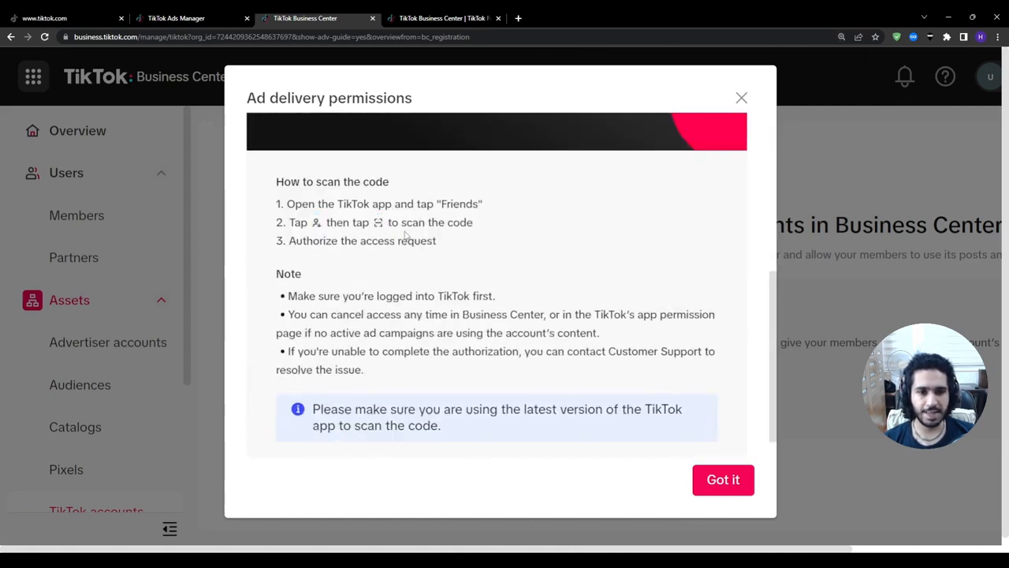
{"action": "key", "text": "ctrl+minus"}
{"action": "key", "text": "ctrl+minus"}
{"action": "key", "text": "ctrl+minus"}
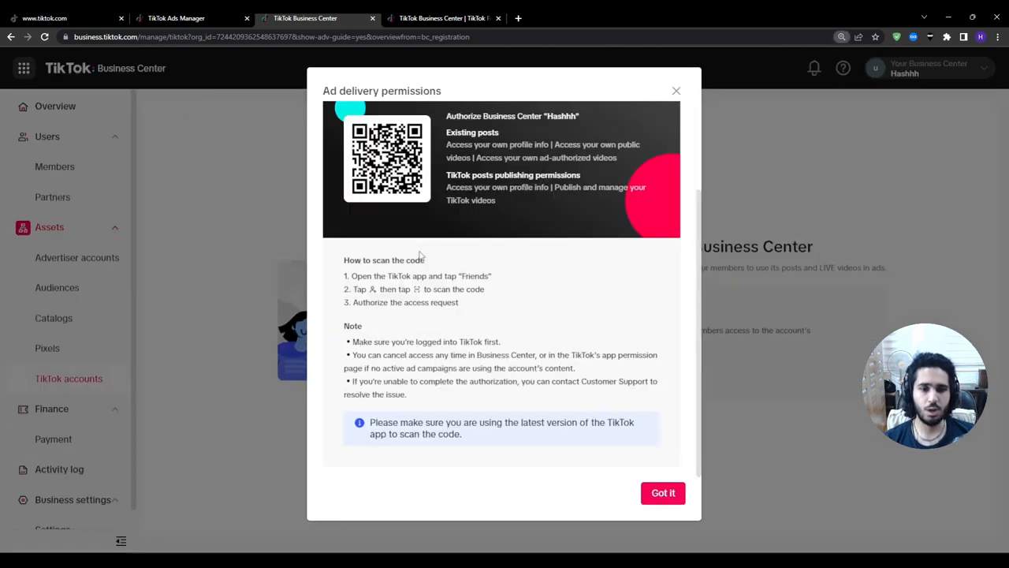
{"action": "scroll", "coordinate": [418, 254], "scroll_direction": "up", "scroll_amount": 1}
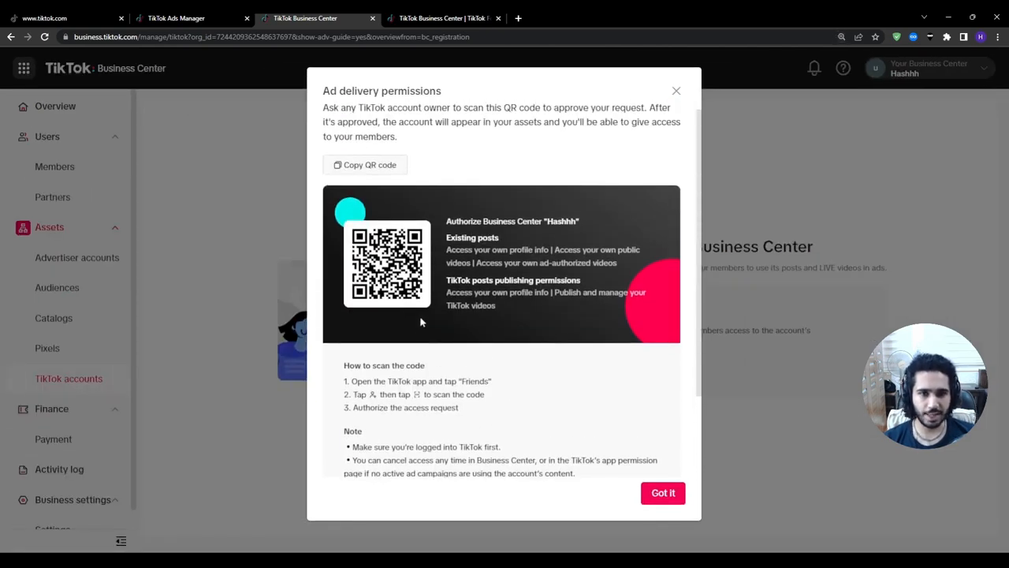
{"action": "key", "text": "ctrl+minus"}
{"action": "scroll", "coordinate": [455, 303], "scroll_direction": "up", "scroll_amount": 1}
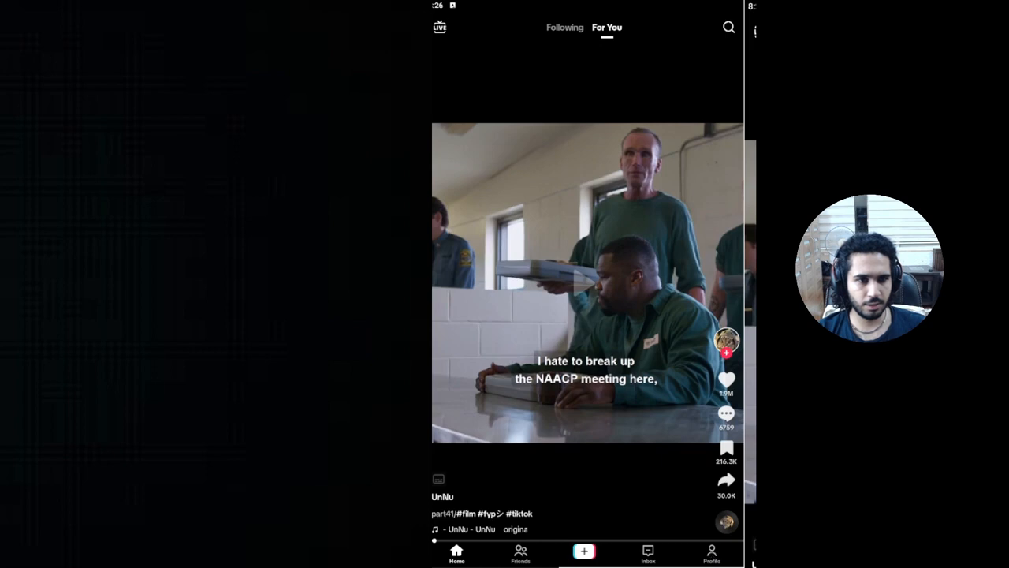
In the TikTok mobile app, open the profile's own QR code page and start the code scanner.
{"action": "left_click", "coordinate": [711, 552]}
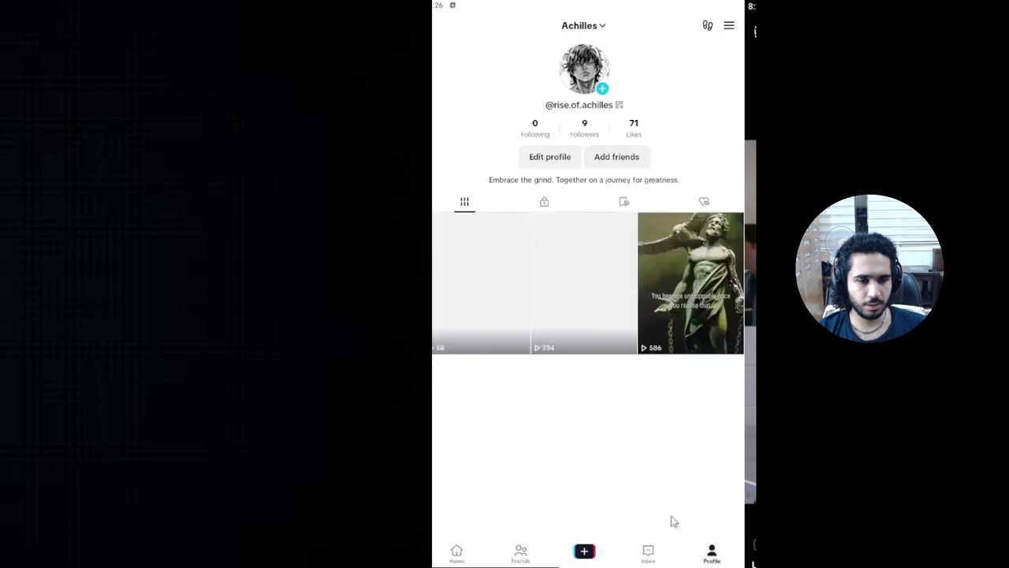
{"action": "left_click", "coordinate": [727, 26]}
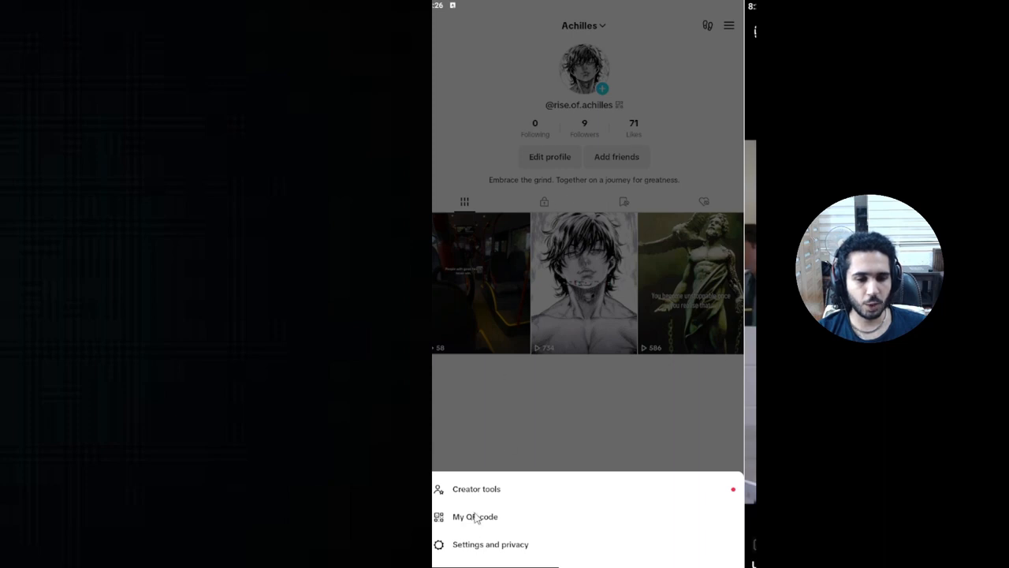
{"action": "left_click", "coordinate": [495, 521]}
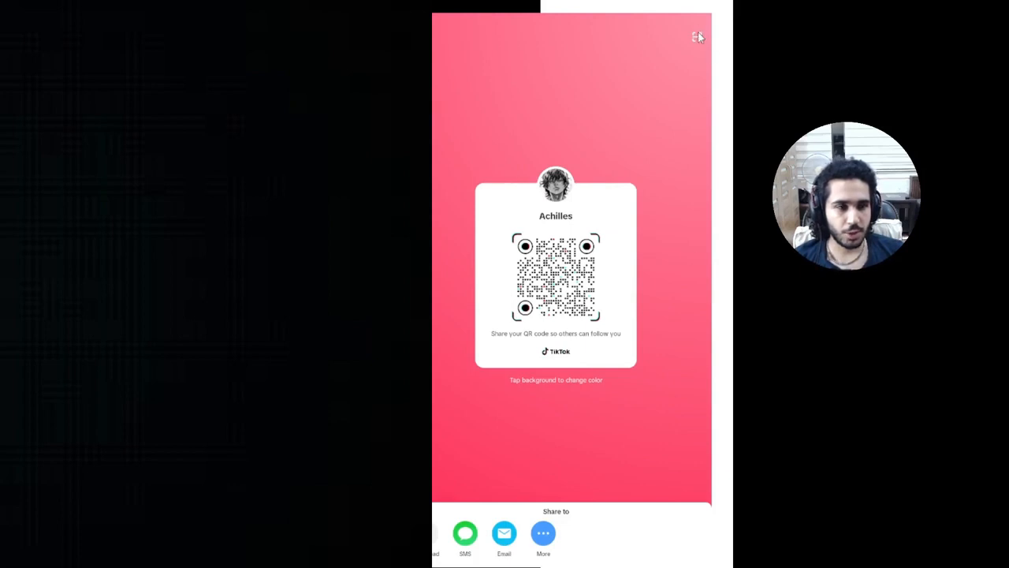
{"action": "left_click", "coordinate": [697, 37]}
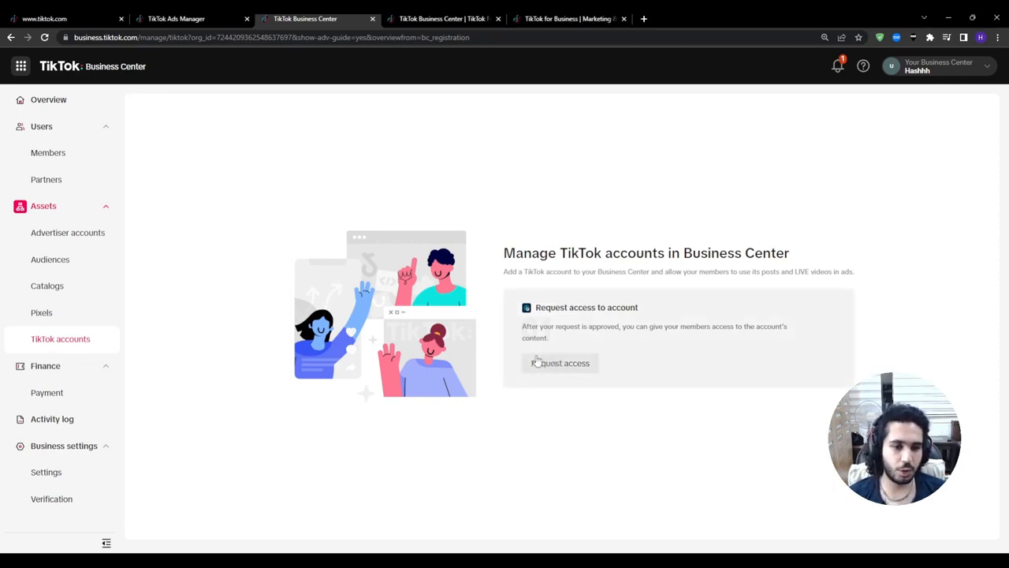
Generate and copy a new QR code for an account access request with Existing posts and TikTok posts publishing permissions.
{"action": "left_click", "coordinate": [540, 363]}
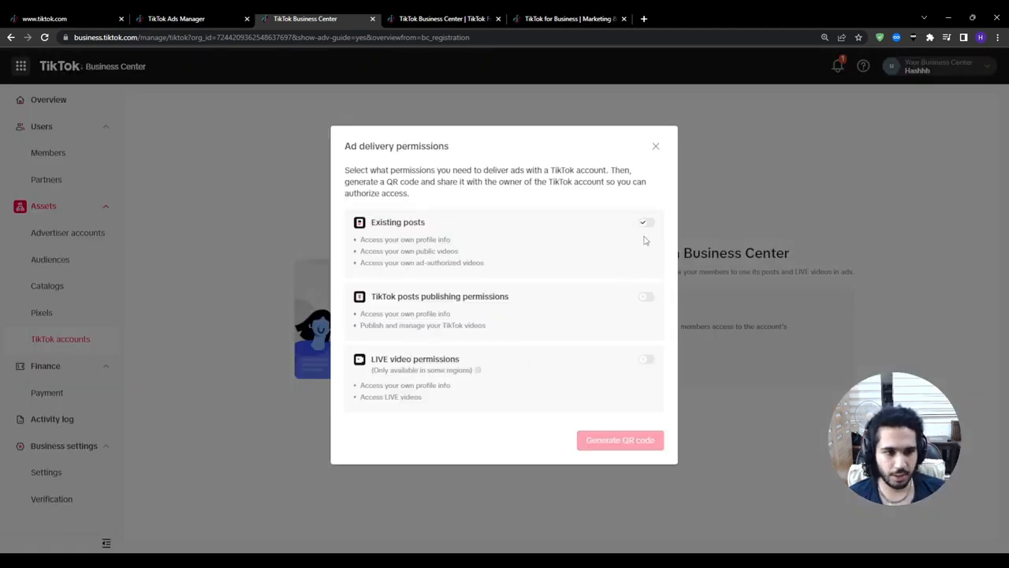
{"action": "left_click", "coordinate": [646, 224]}
{"action": "left_click", "coordinate": [646, 297]}
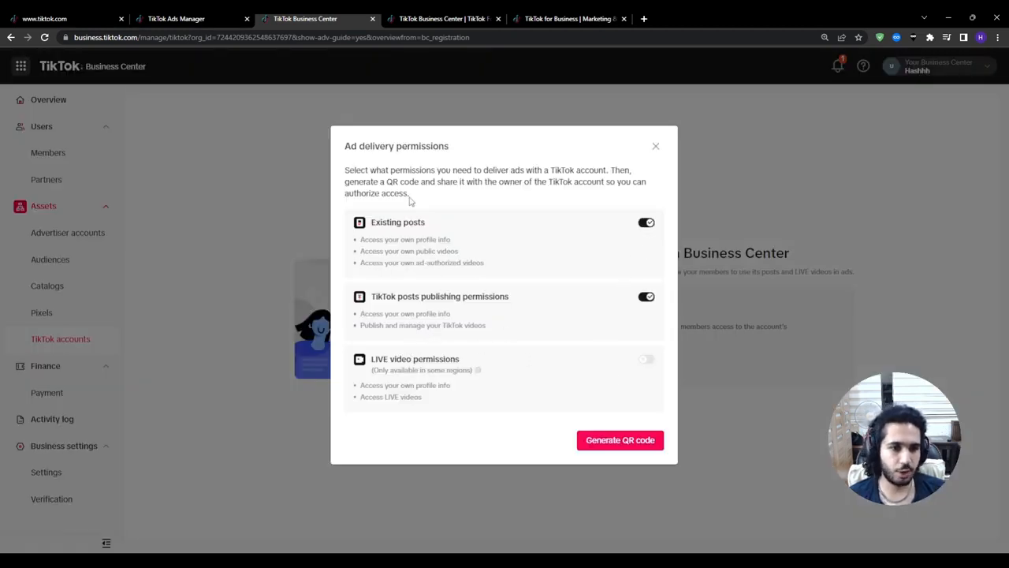
{"action": "left_click", "coordinate": [628, 447]}
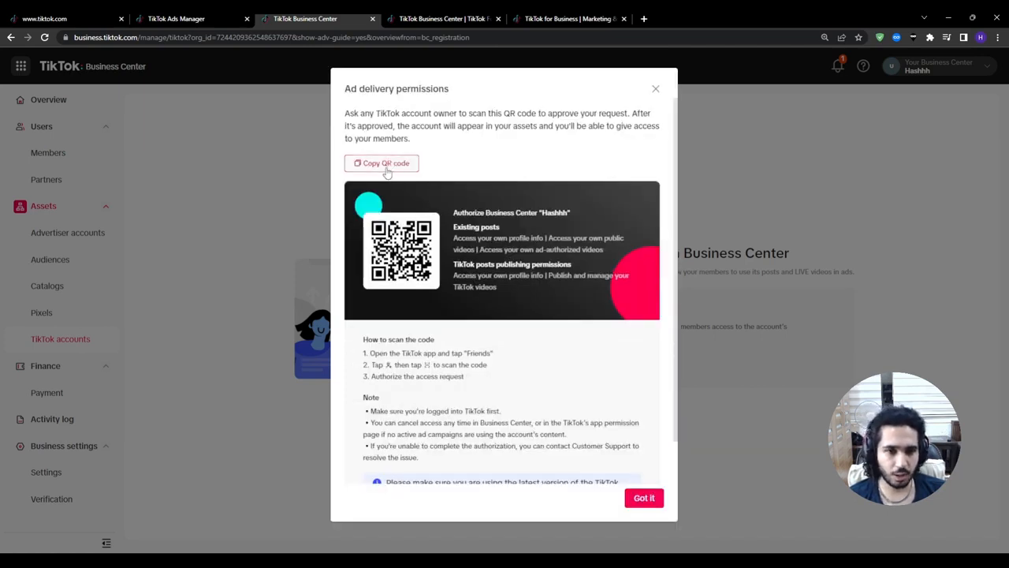
{"action": "left_click", "coordinate": [385, 165]}
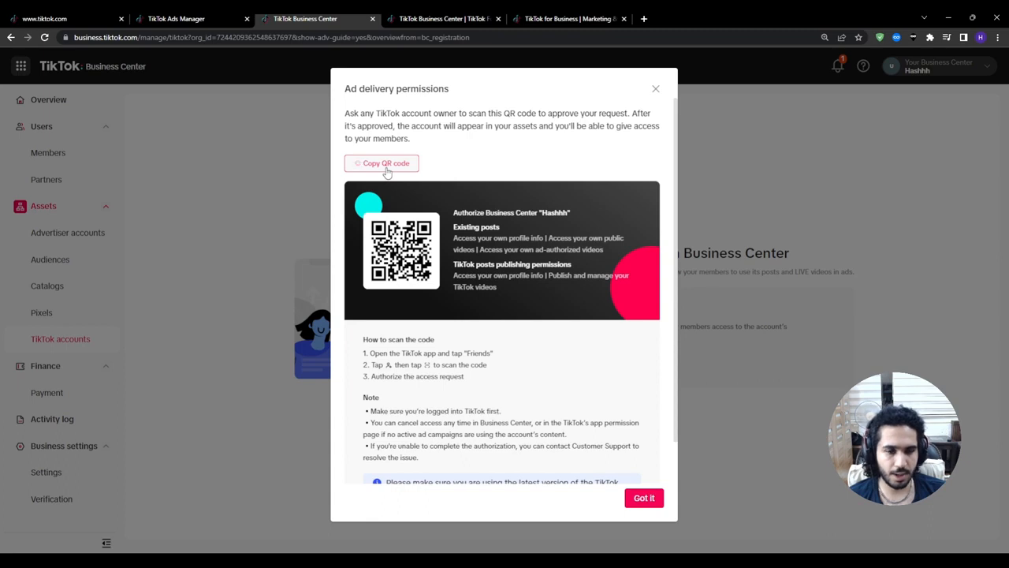